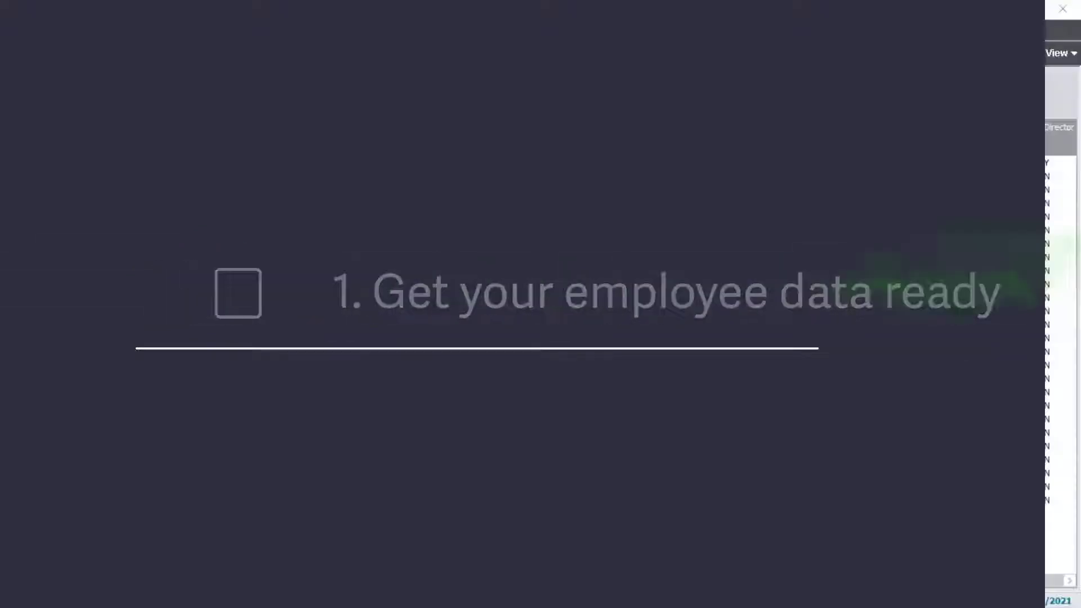
# Publish the only employee's historical payslip for the period ending 30/05/2020 to Online Services.
pyautogui.click(782, 408)
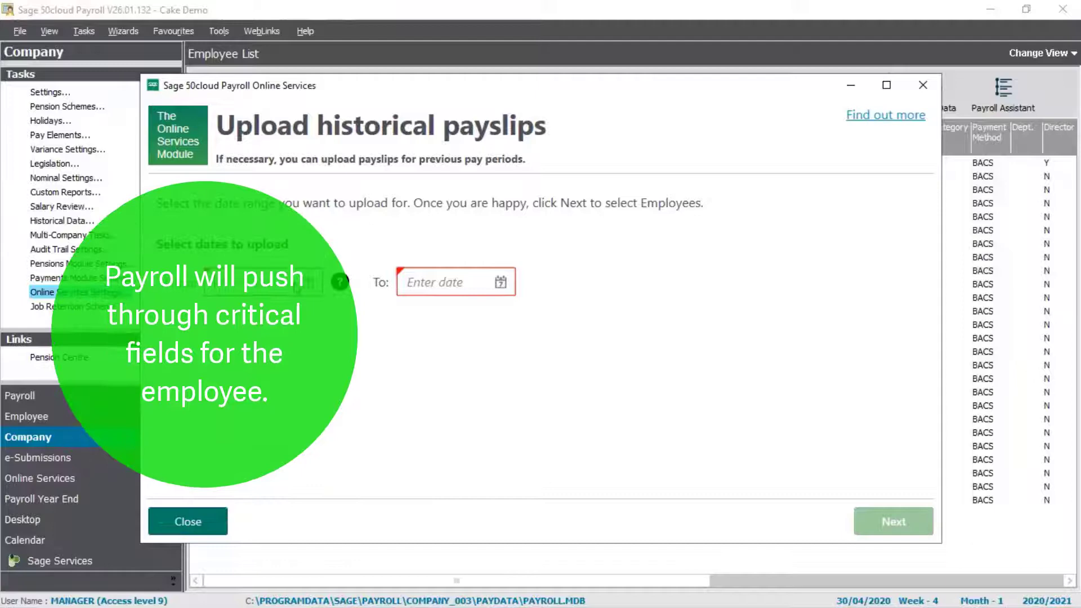
pyautogui.write('30/05/2020')
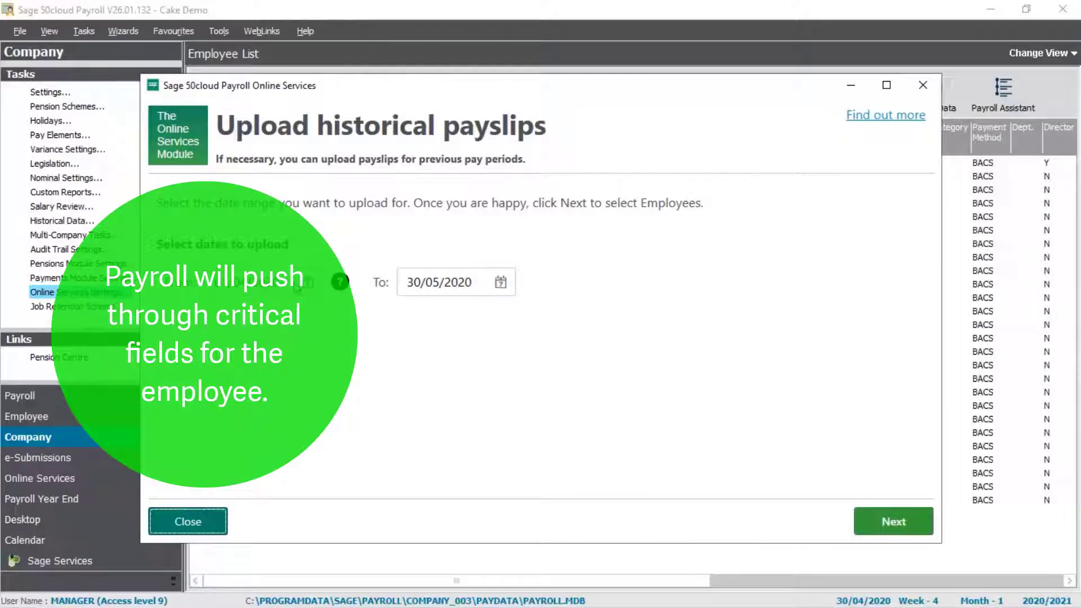
pyautogui.click(893, 522)
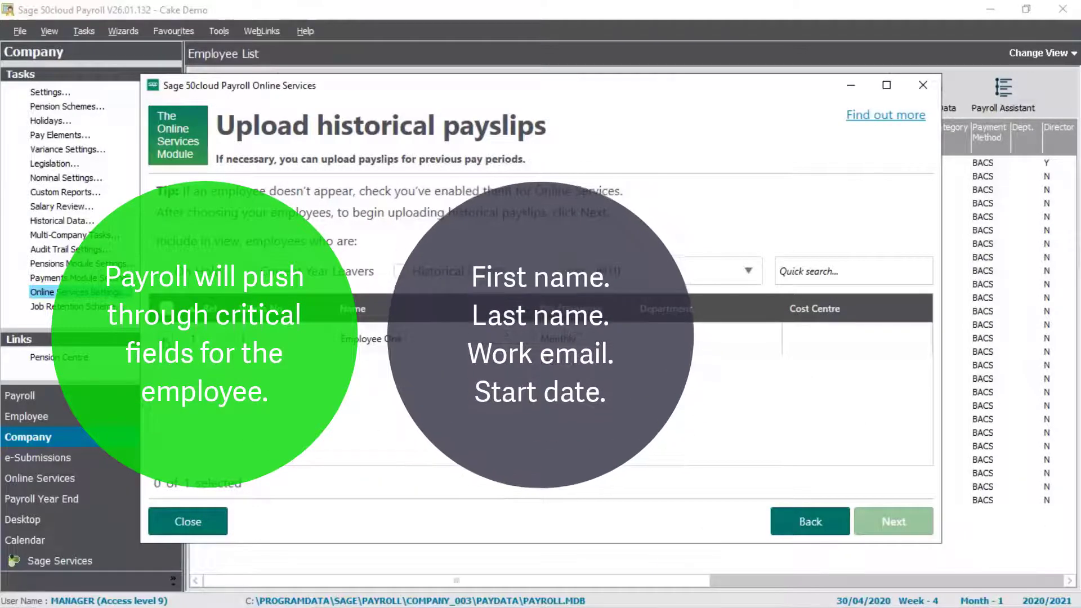
pyautogui.click(166, 338)
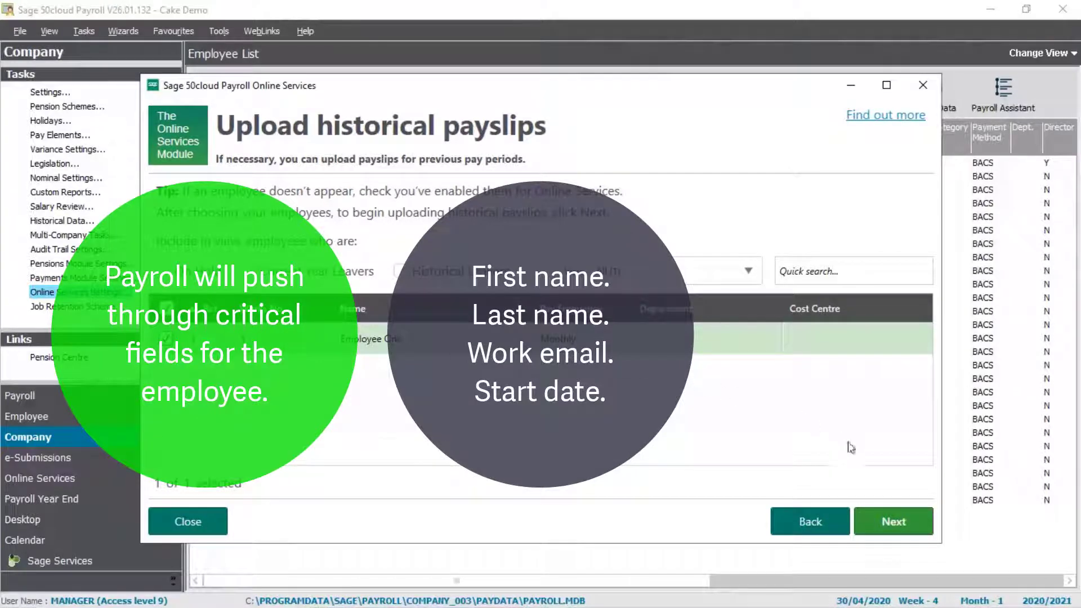
pyautogui.click(893, 520)
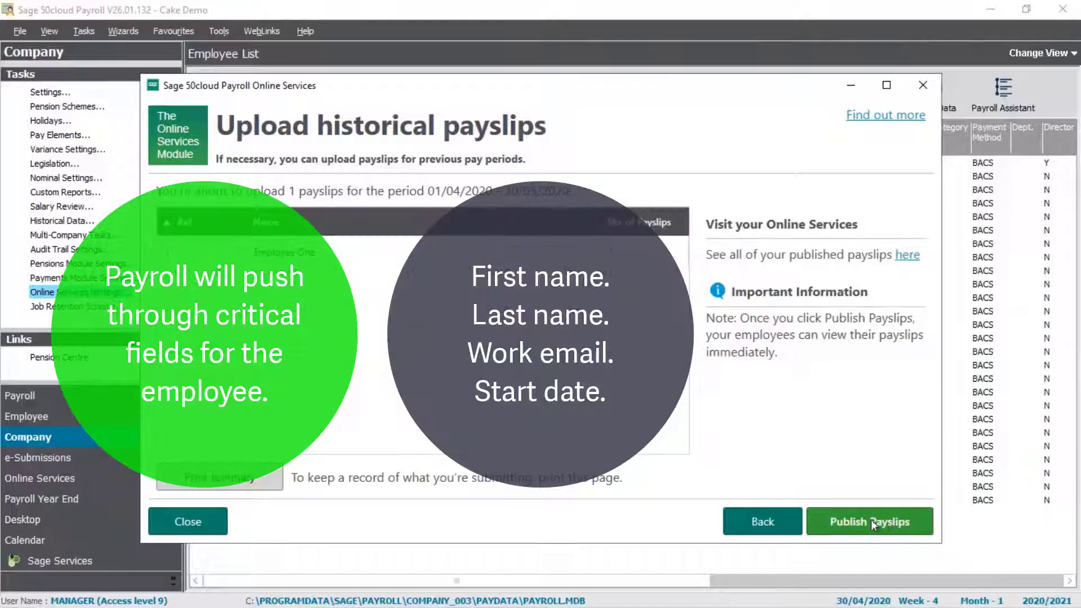
pyautogui.click(870, 519)
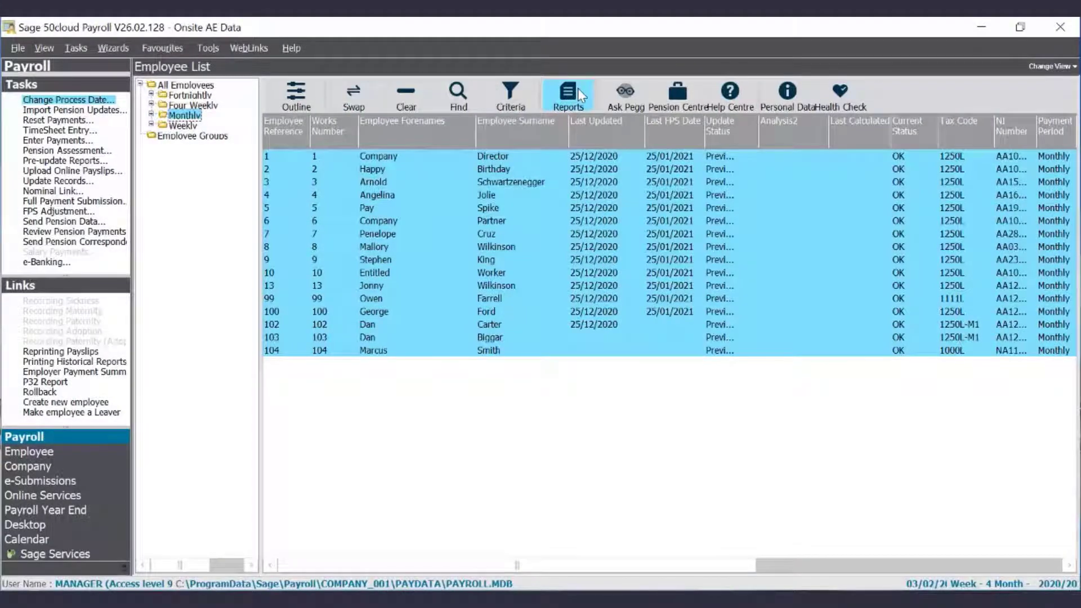
# Preview the Employee Details - Personal report from the Employee reports.
pyautogui.click(581, 96)
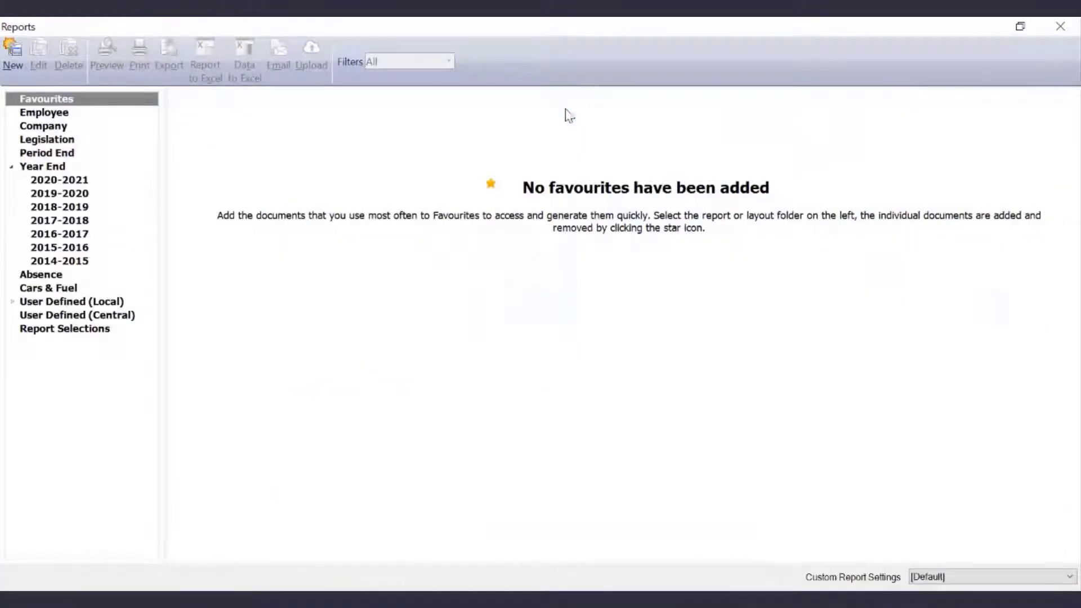
pyautogui.click(45, 114)
pyautogui.scroll(-10, 406, 285)
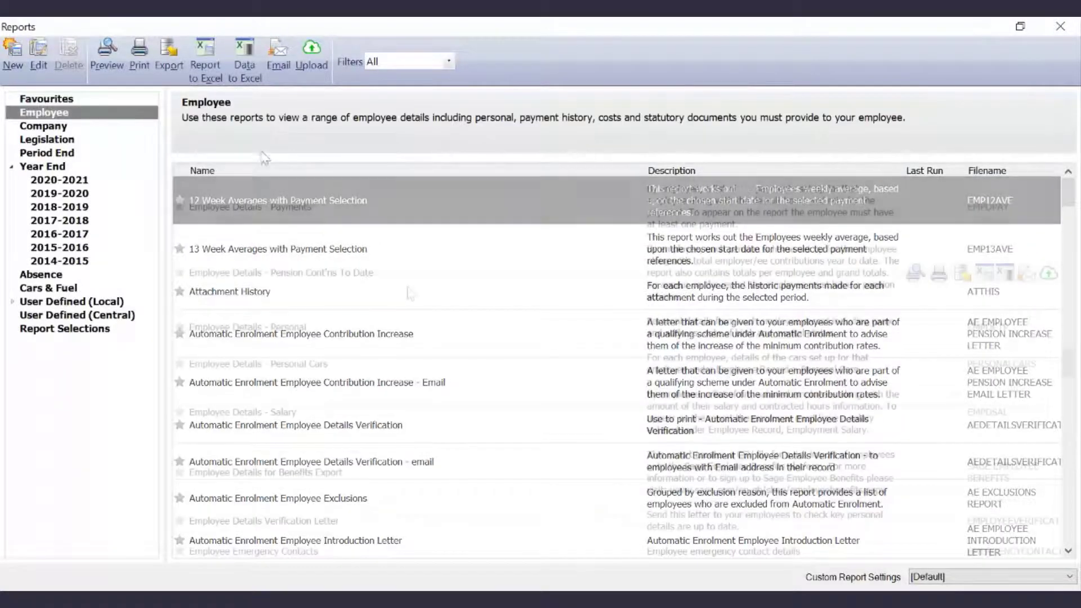
pyautogui.click(314, 337)
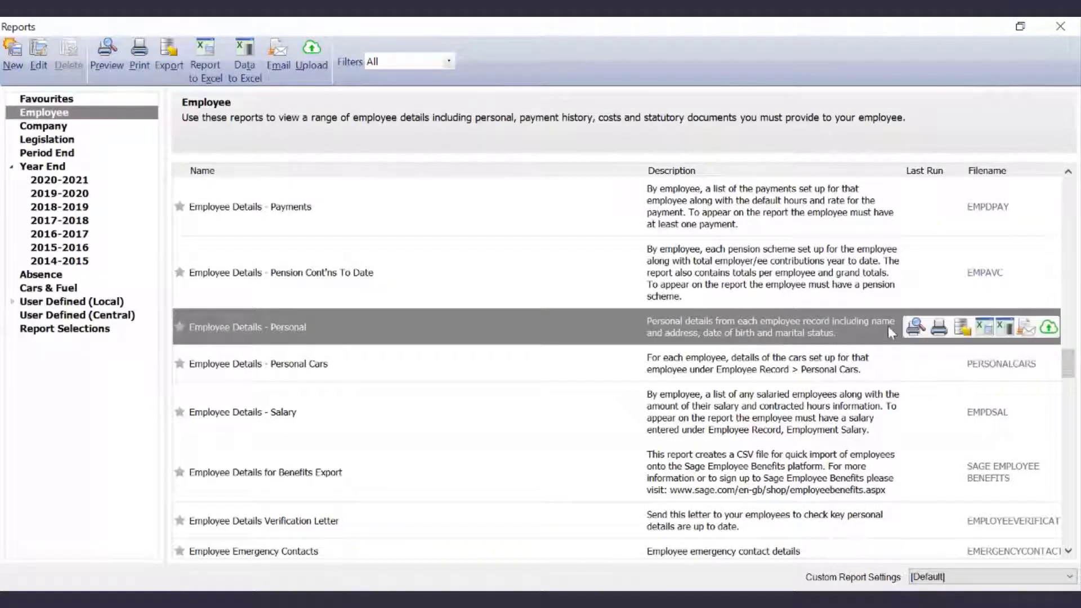
pyautogui.moveTo(915, 330)
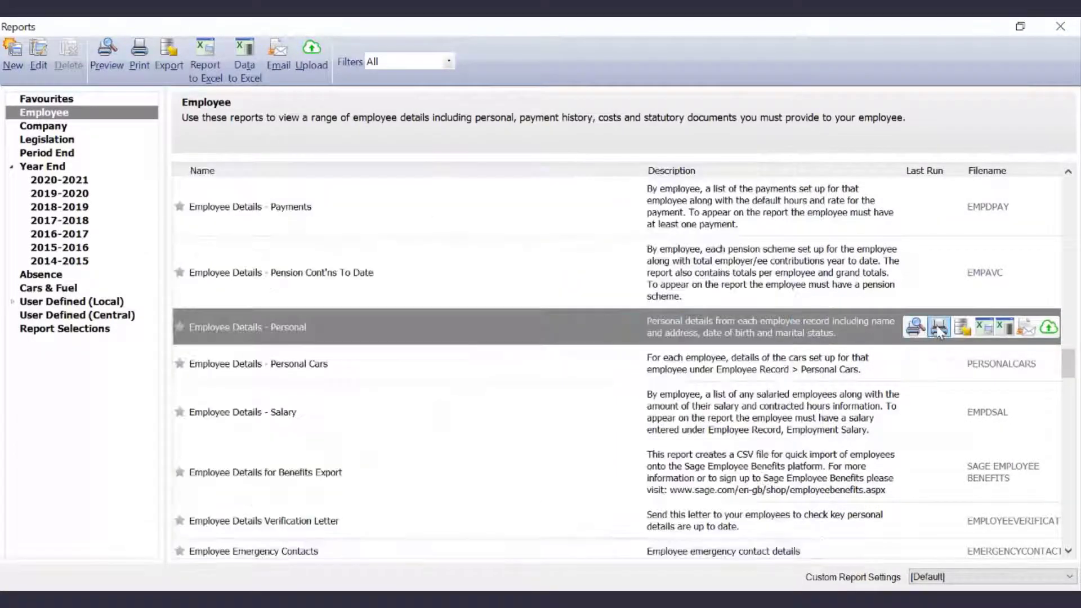
pyautogui.click(916, 327)
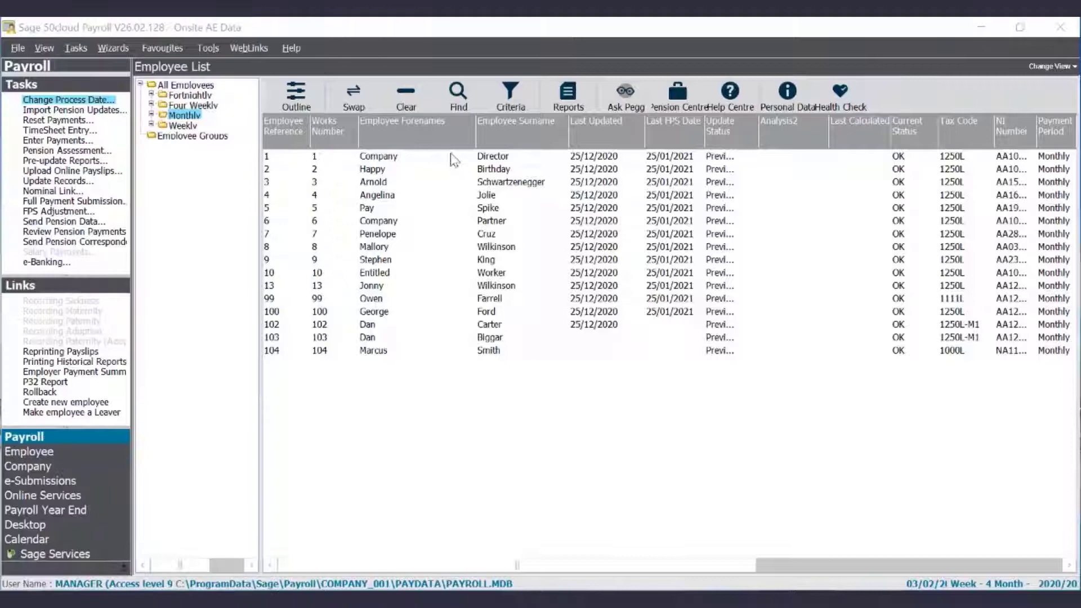
# On employee 1's Analysis tab, tick Enable Documents, enter the lower-case work email, and save.
pyautogui.click(448, 157)
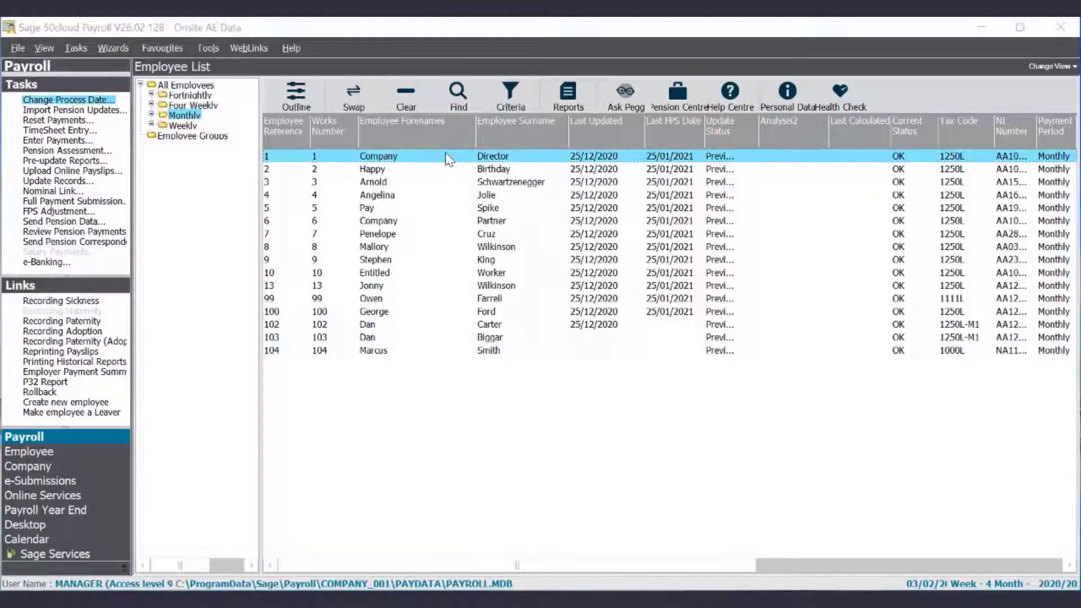
pyautogui.doubleClick(447, 157)
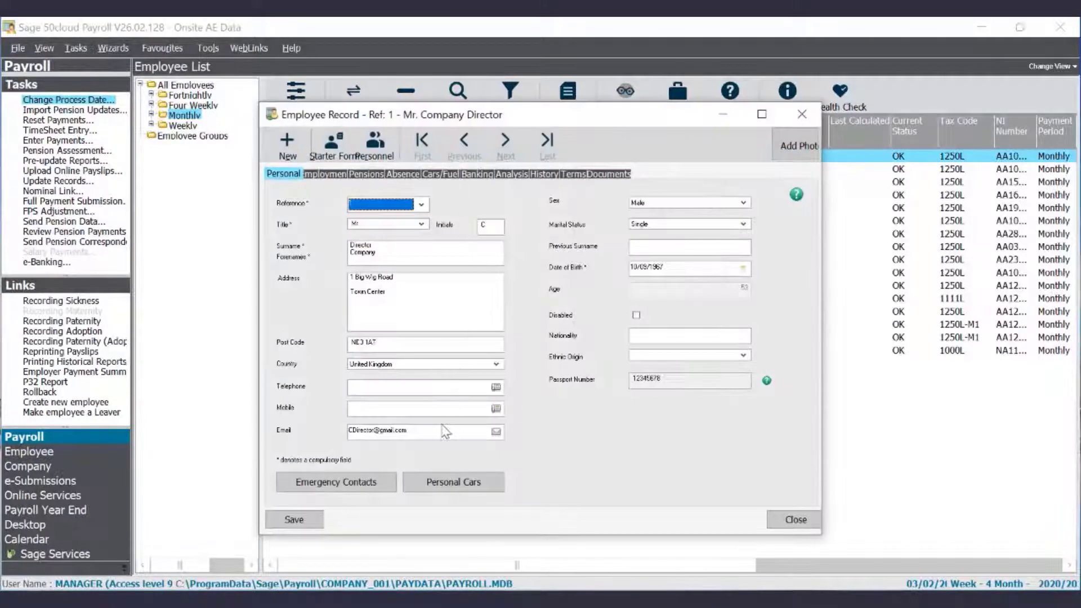
pyautogui.click(512, 175)
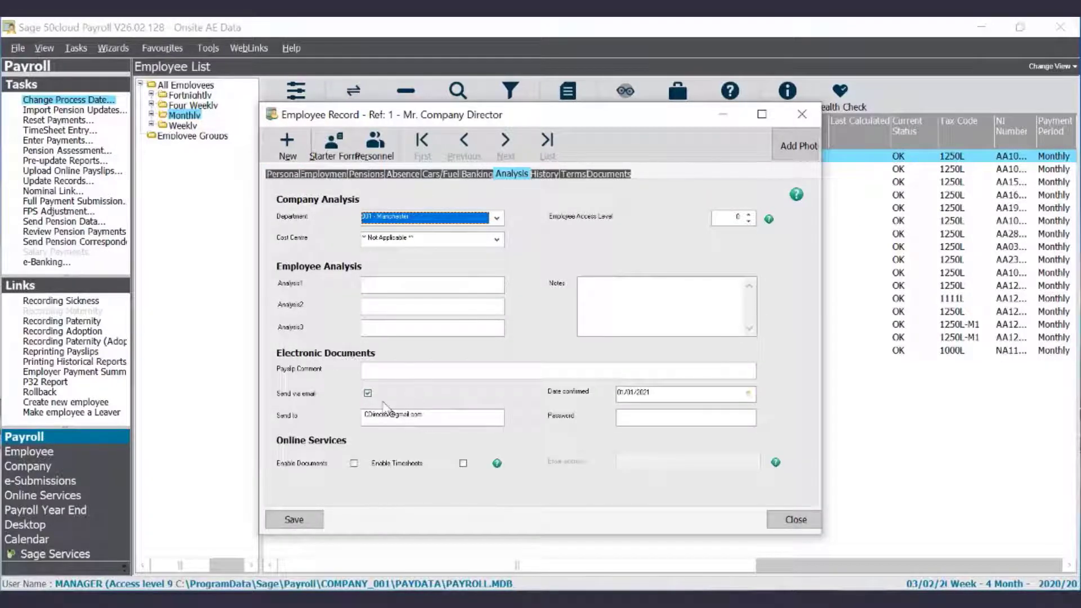
pyautogui.click(443, 425)
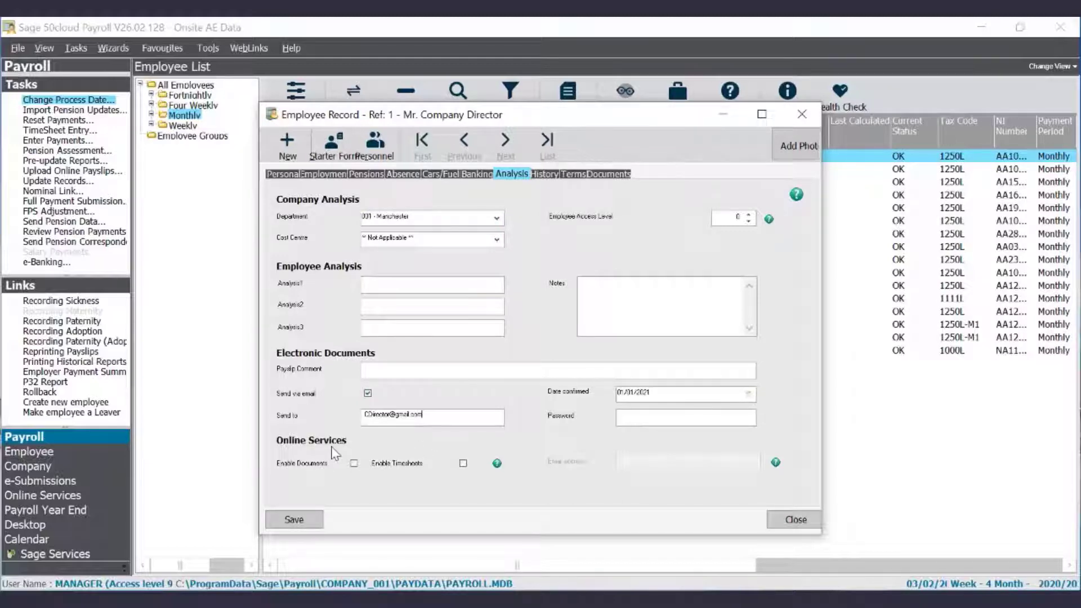
pyautogui.click(353, 464)
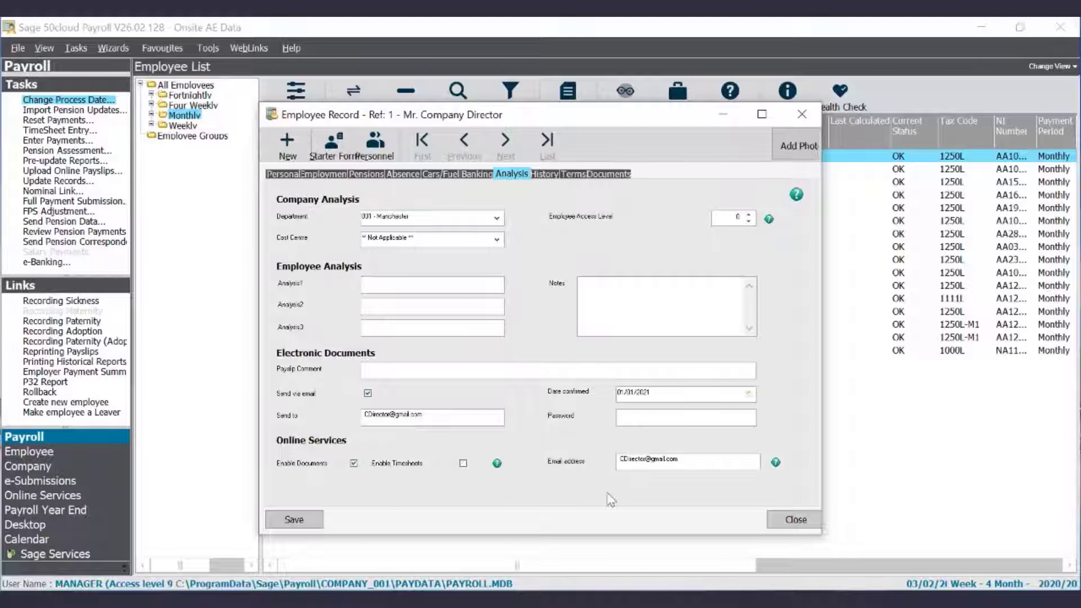
pyautogui.click(688, 465)
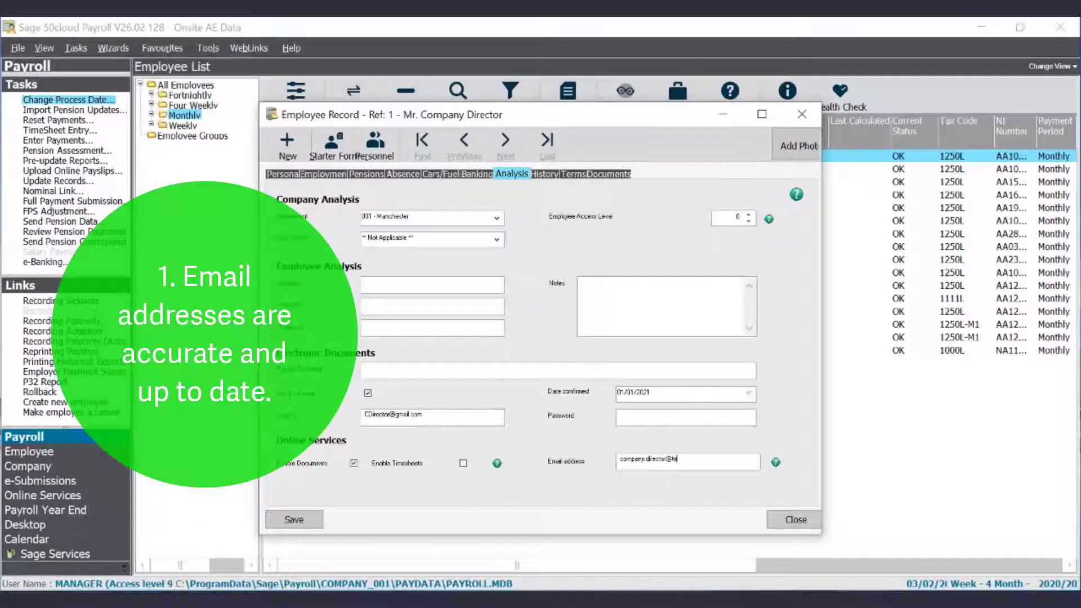
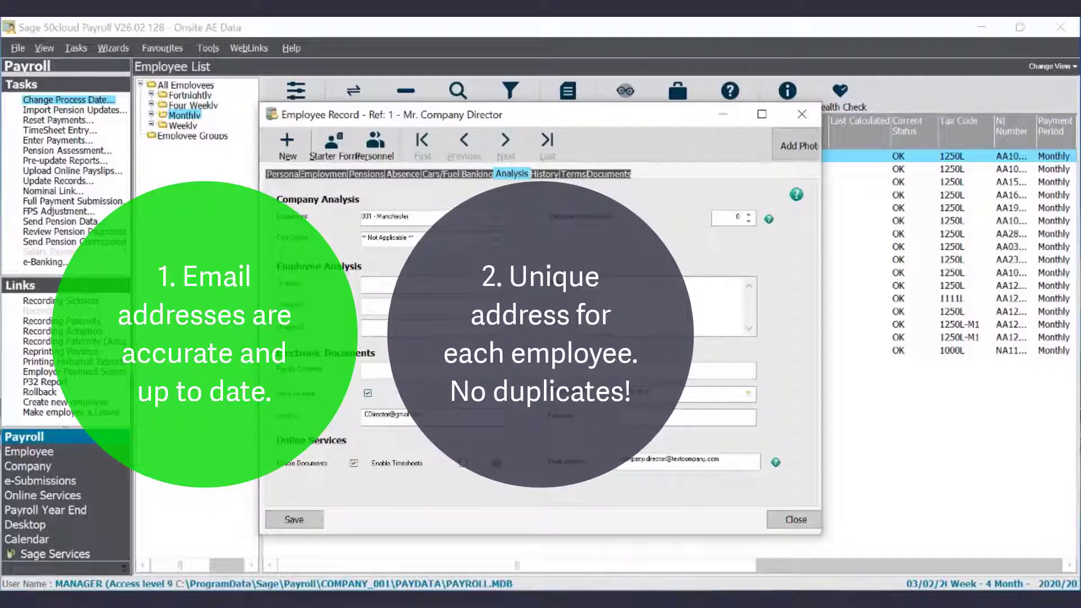
pyautogui.click(311, 522)
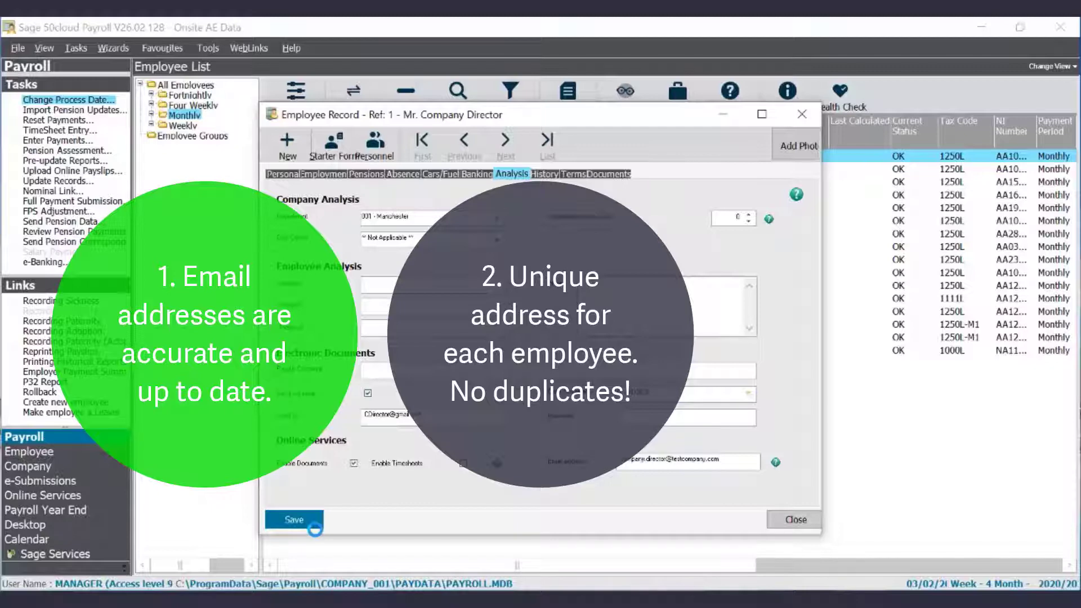
pyautogui.click(794, 519)
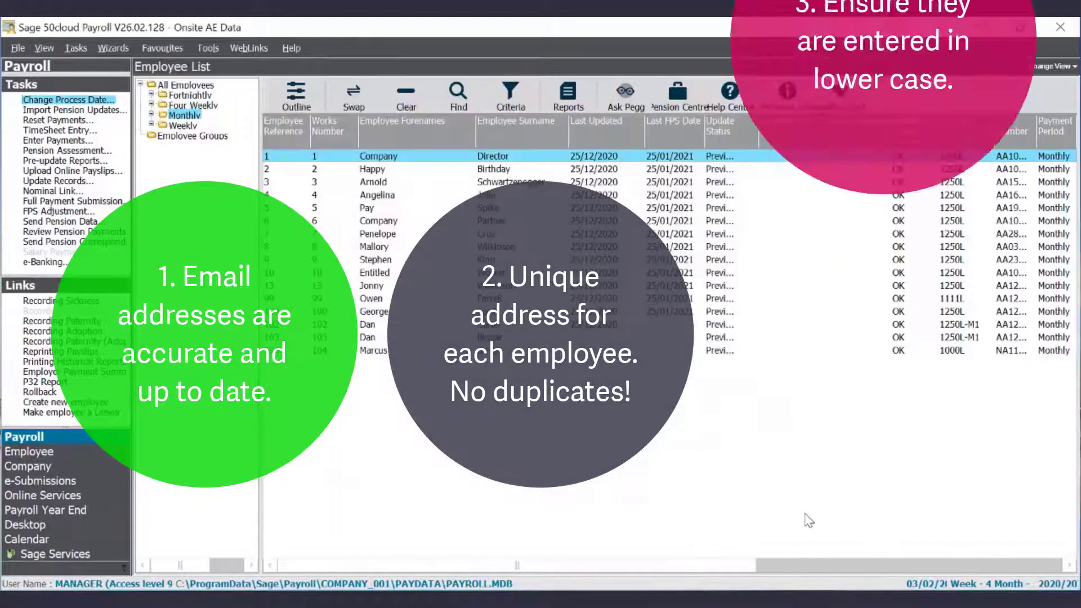
# Select all employees with Clear and Swap, then preview the Employee Details Verification Letter.
pyautogui.click(402, 97)
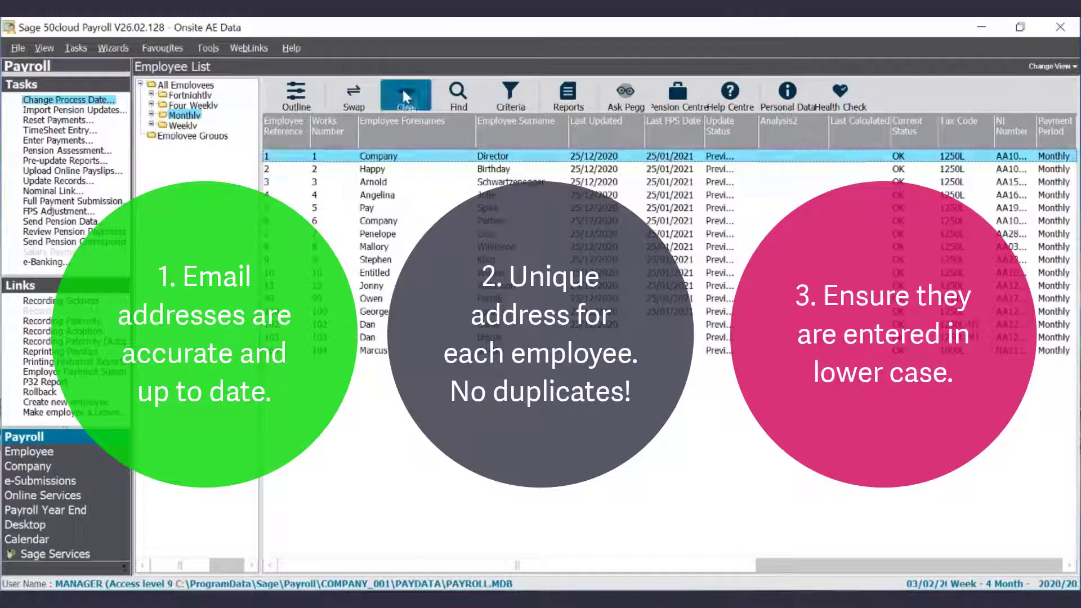
pyautogui.click(355, 95)
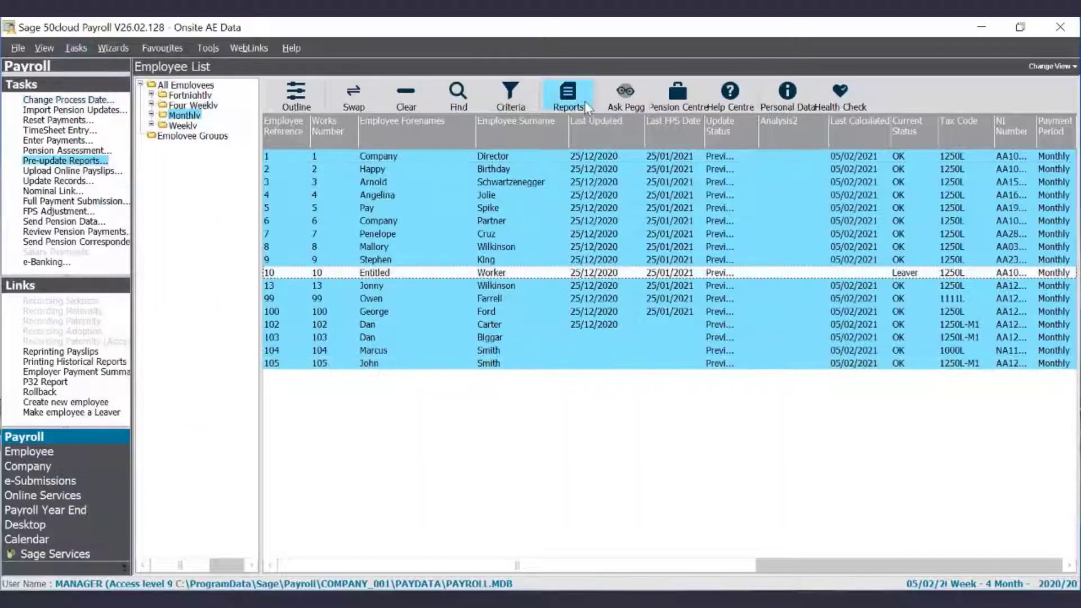
pyautogui.click(580, 99)
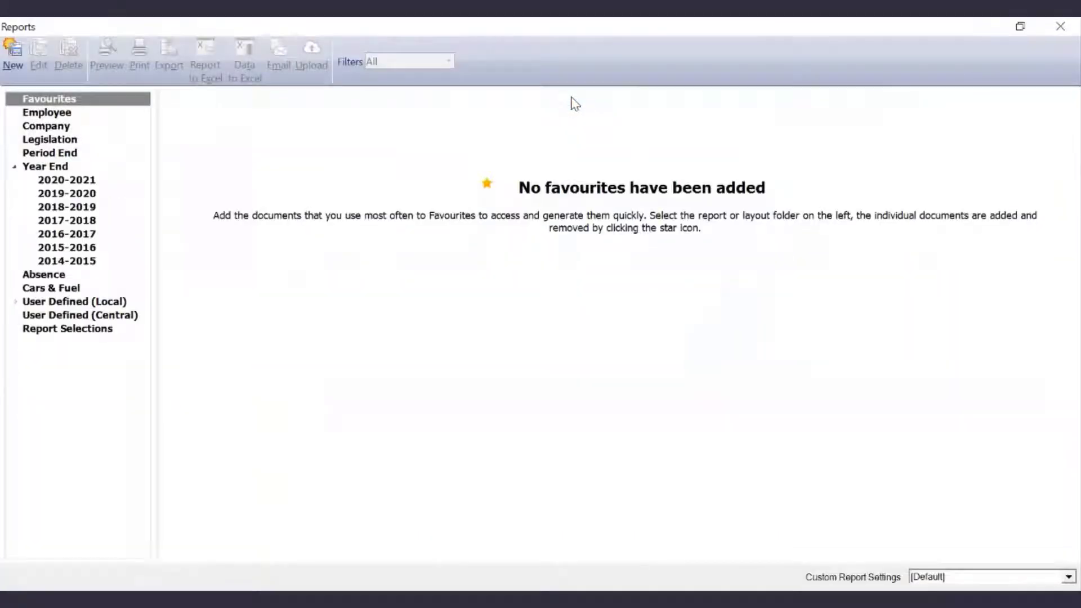
pyautogui.click(68, 115)
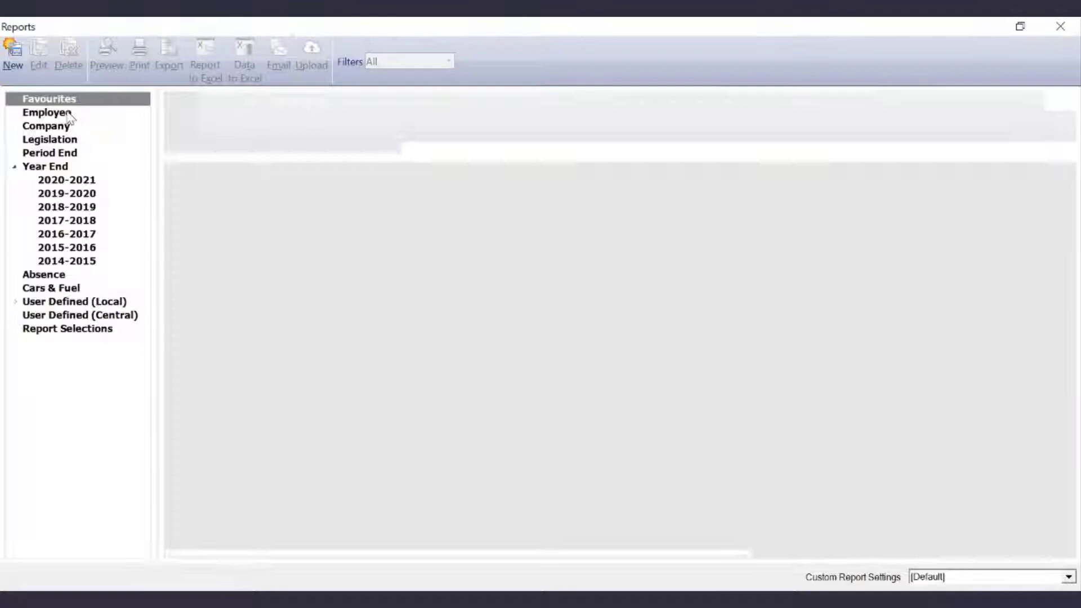
pyautogui.scroll(-6, 535, 345)
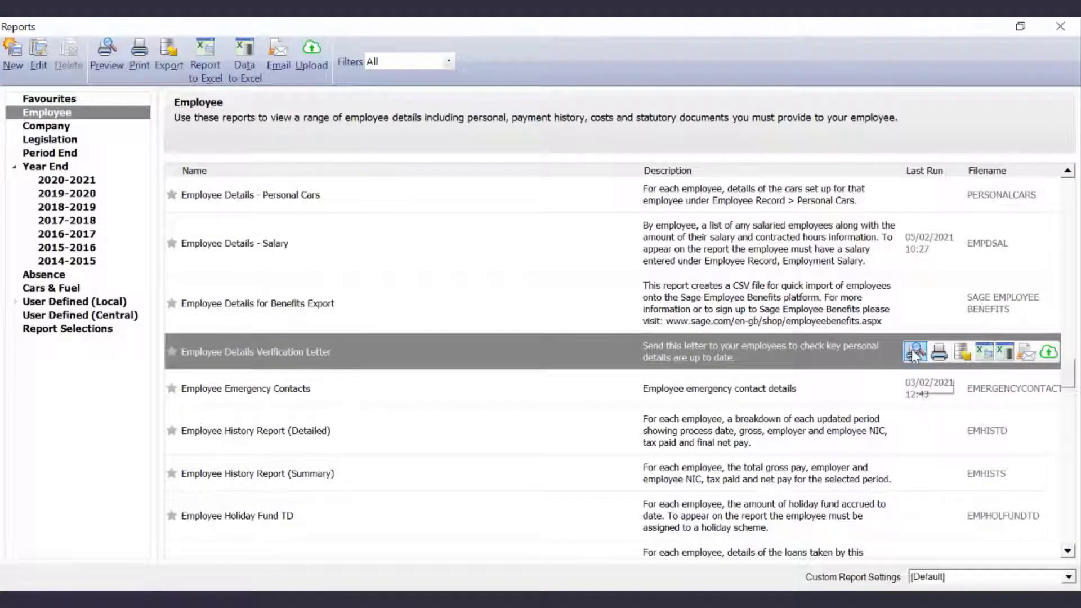
pyautogui.moveTo(917, 355)
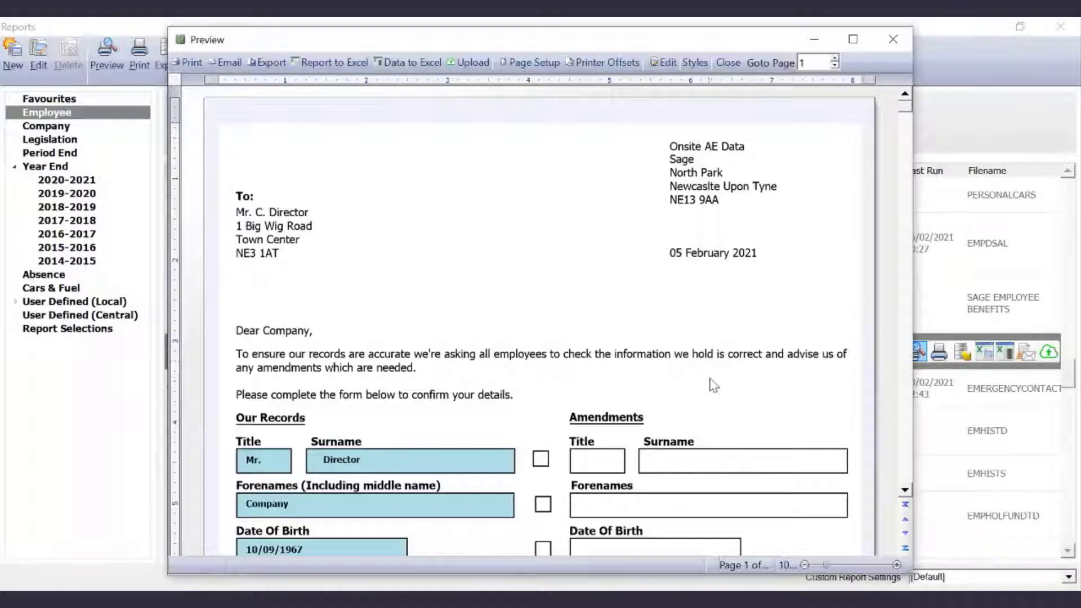
pyautogui.scroll(-5, 711, 383)
pyautogui.scroll(-2, 715, 386)
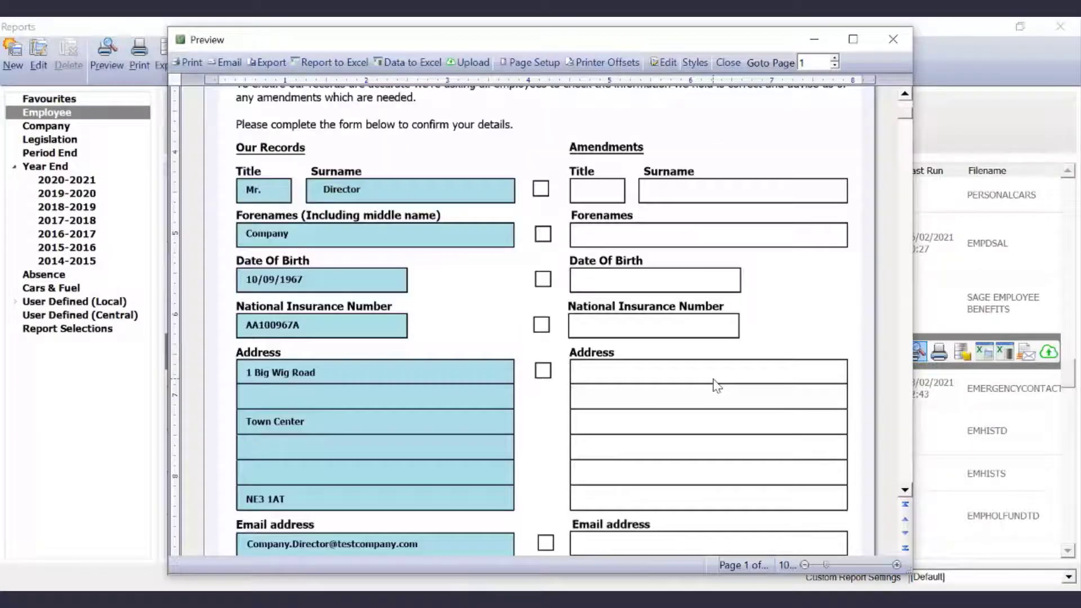
pyautogui.scroll(-2, 715, 385)
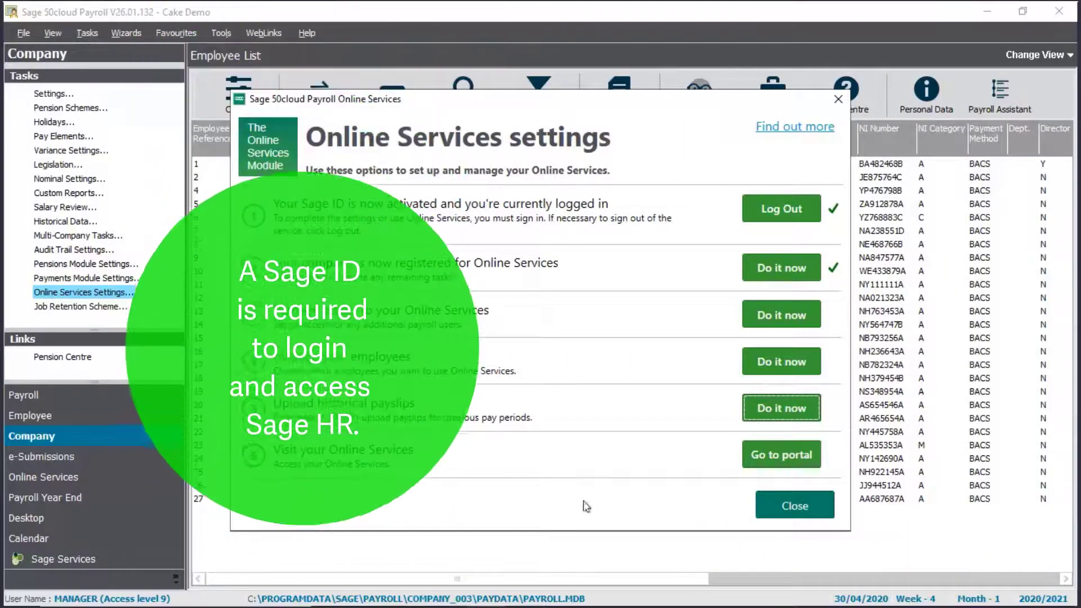
# Use Go to portal in Online Services to reach the Sage HR login page.
pyautogui.click(779, 454)
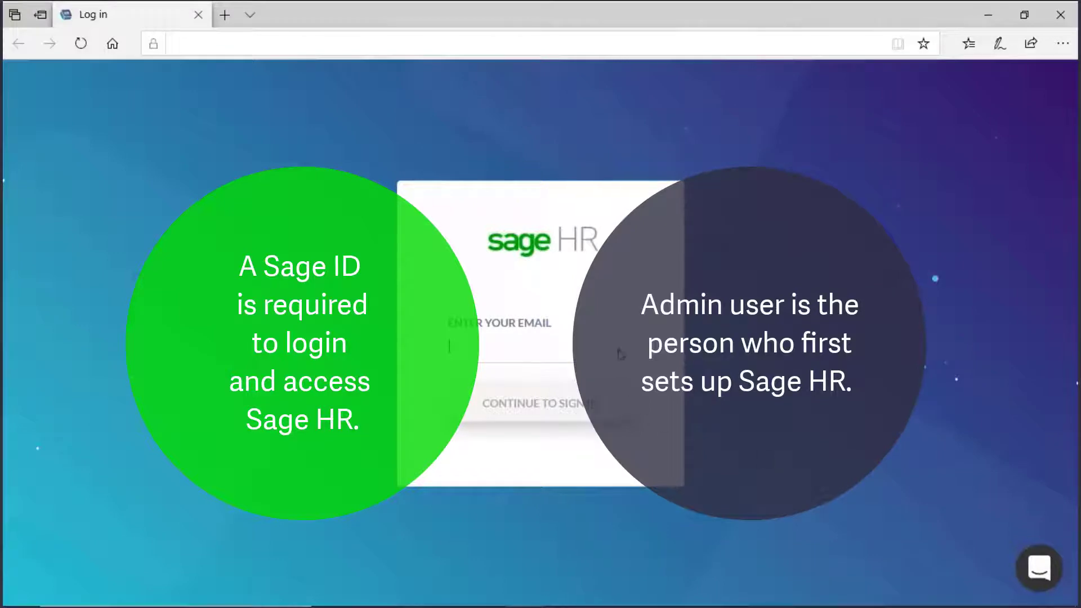
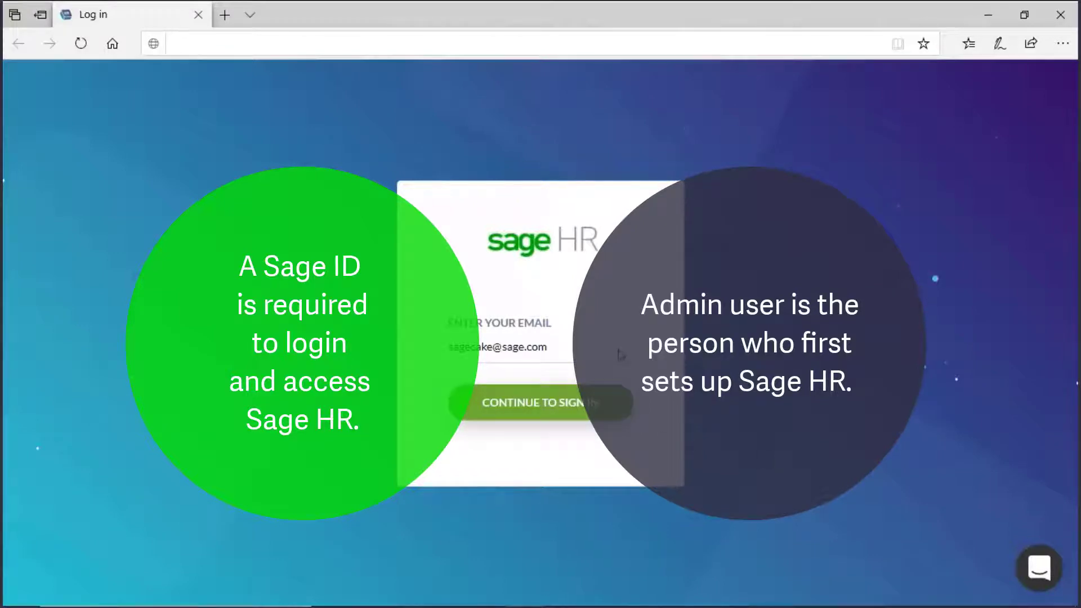